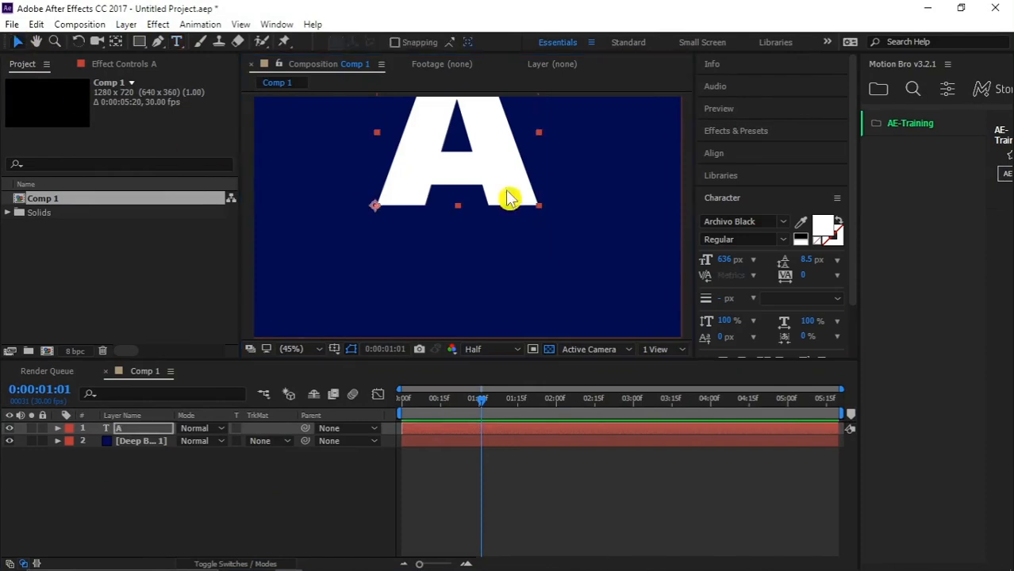
Step: Center the letter A text layer horizontally and vertically in the composition
left_click(714, 153)
left_click(734, 191)
left_click(811, 190)
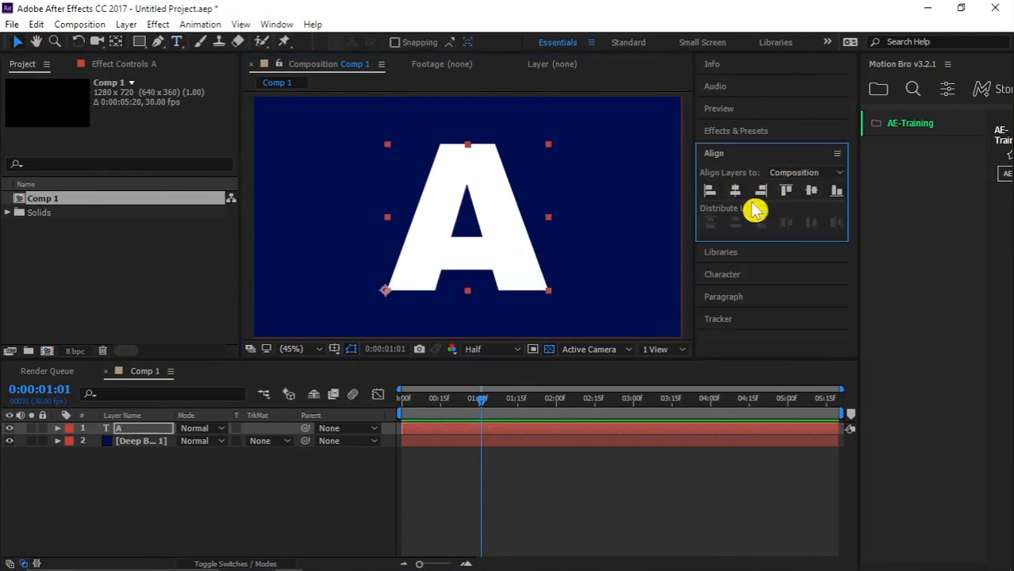
Step: Enlarge the letter A to a font size of 680 px and center it in the composition again
left_click(738, 159)
left_click(747, 198)
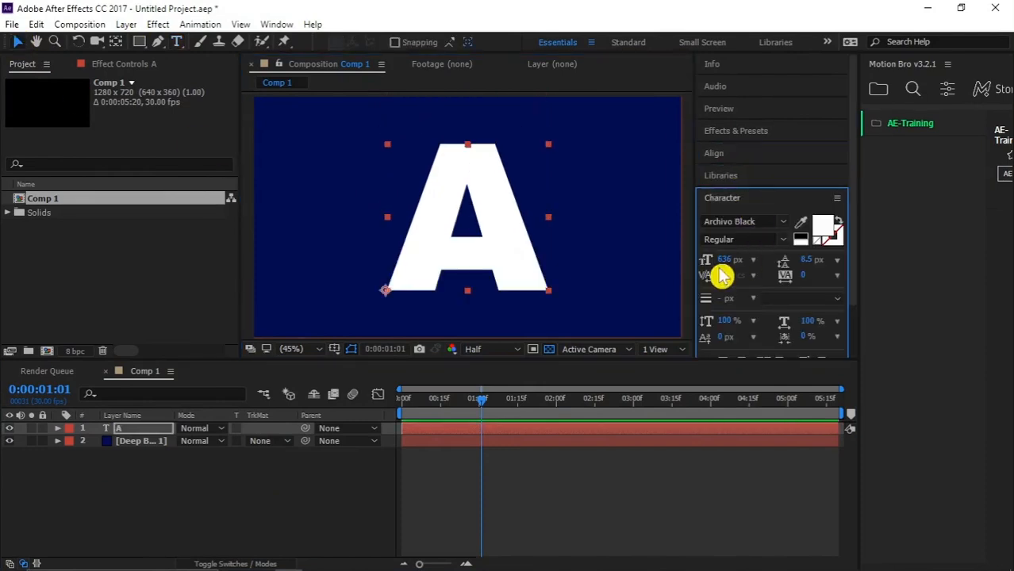
left_click_drag(730, 259, 758, 260)
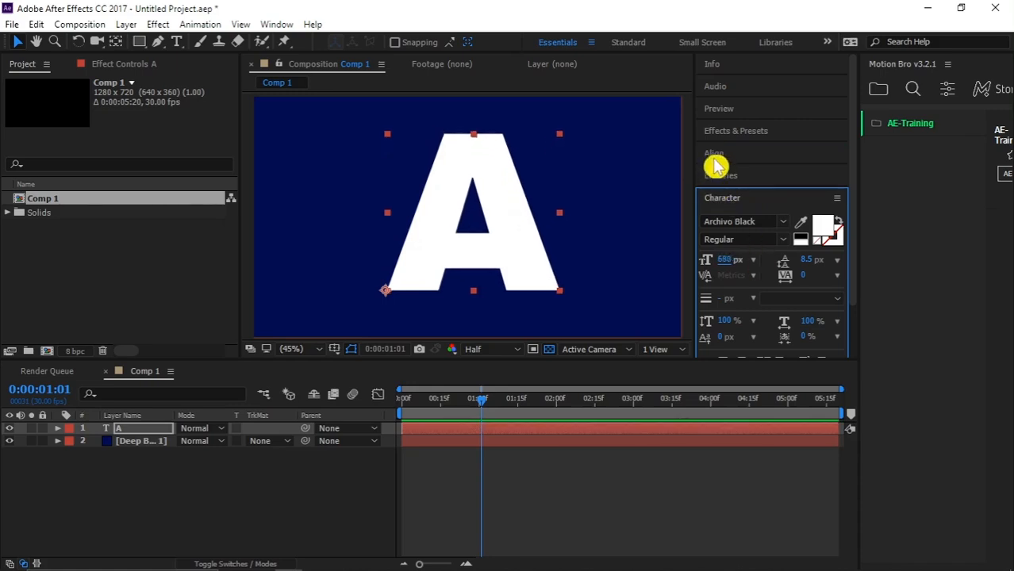
left_click(718, 154)
left_click(737, 194)
left_click(811, 192)
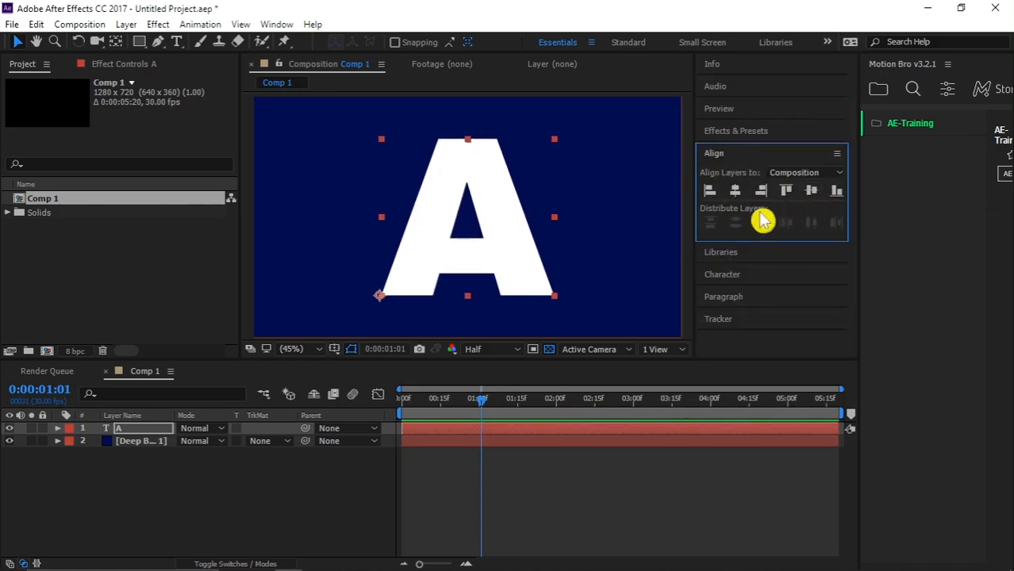
left_click(746, 155)
Step: Duplicate the A text layer
left_click(130, 427)
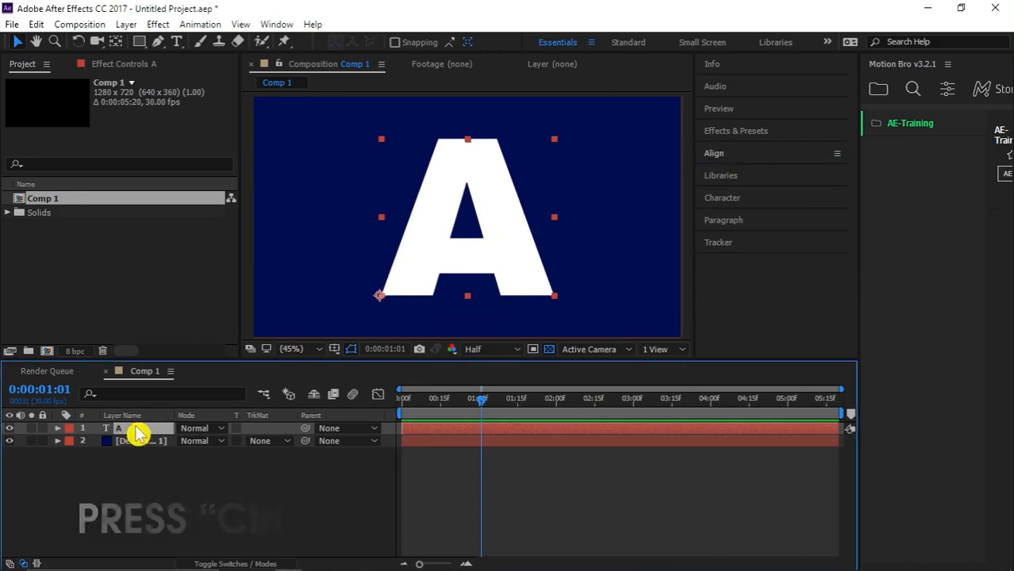
left_click(158, 470)
left_click(145, 432)
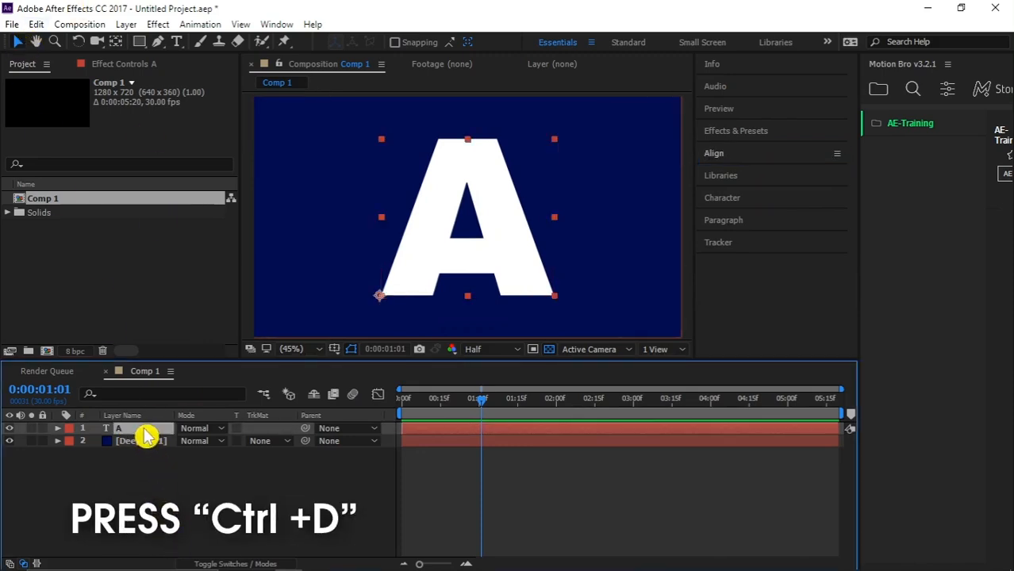
key("ctrl+d")
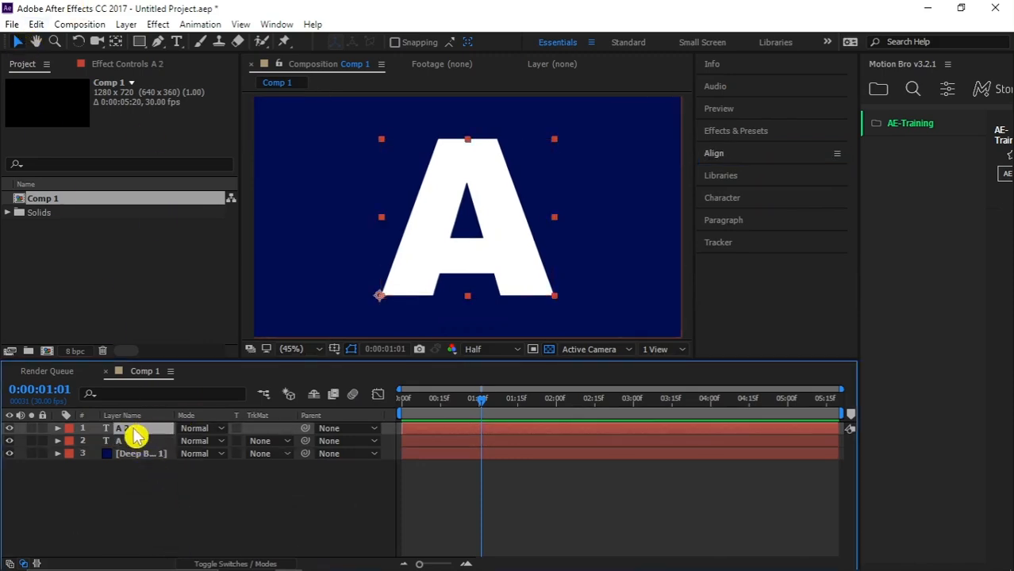
Step: Find the Gradient Ramp effect by searching for "ramp" and apply it to the A 2 layer
left_click(728, 132)
left_click(746, 148)
type("ramp")
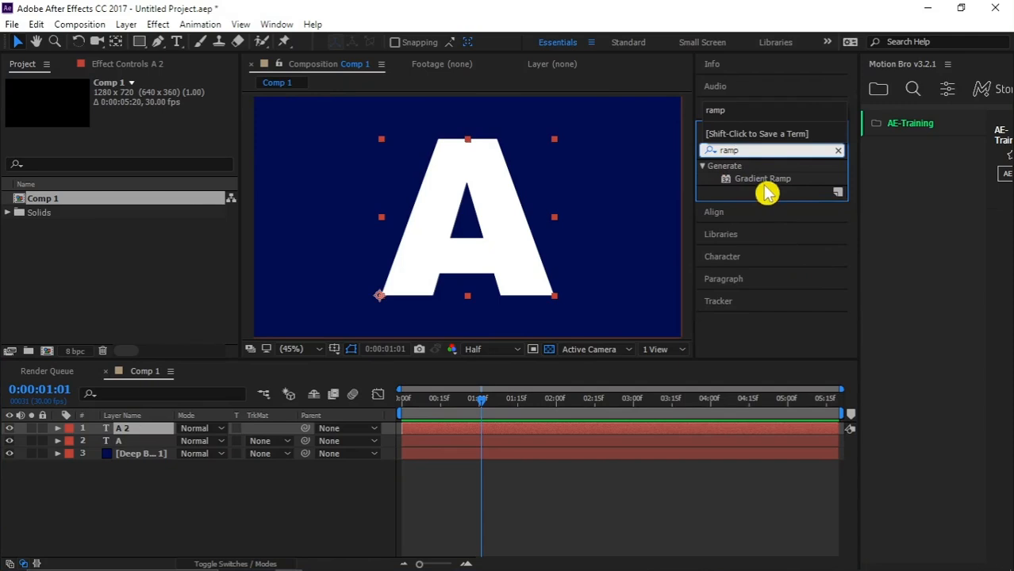
left_click_drag(762, 180, 141, 434)
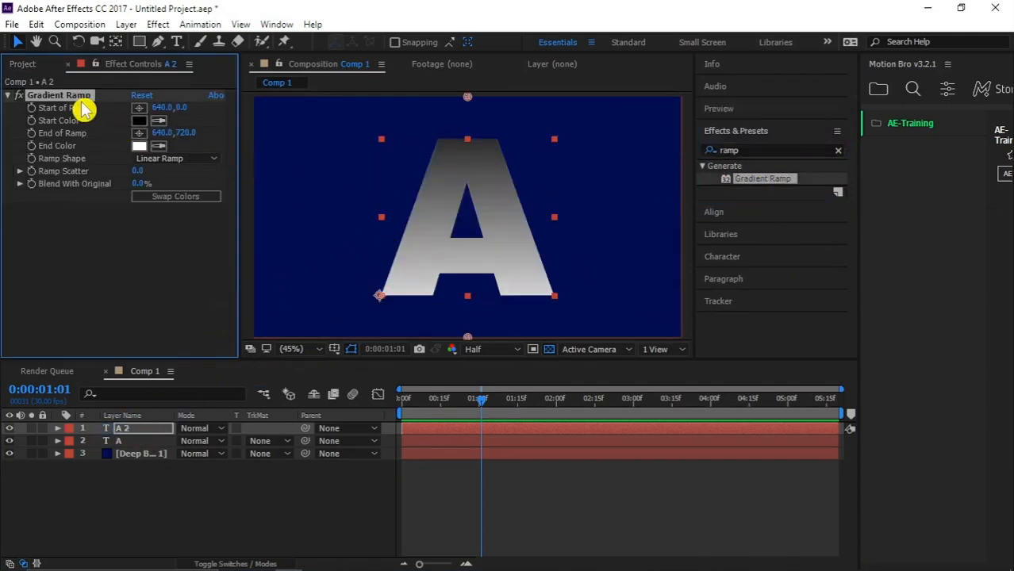
Step: Set the Gradient Ramp's start color to a bright magenta, F115FF
left_click(139, 121)
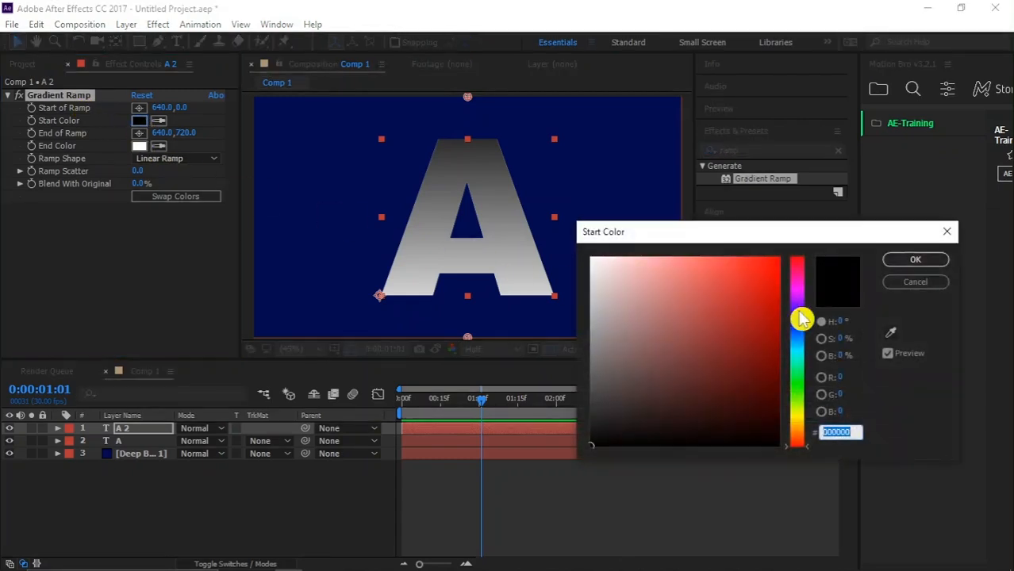
left_click_drag(802, 318, 804, 298)
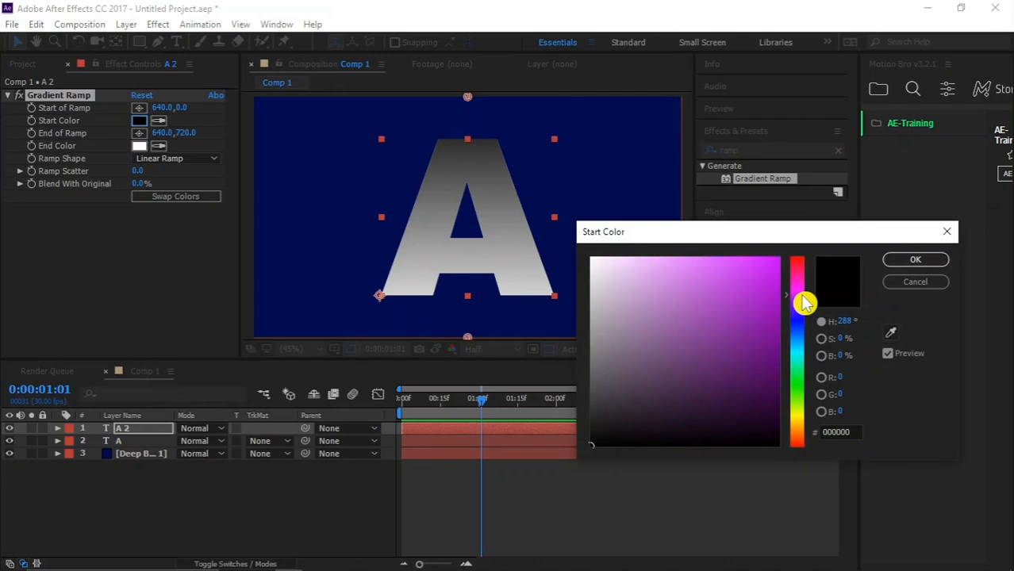
left_click_drag(809, 302, 803, 290)
left_click_drag(745, 315, 755, 209)
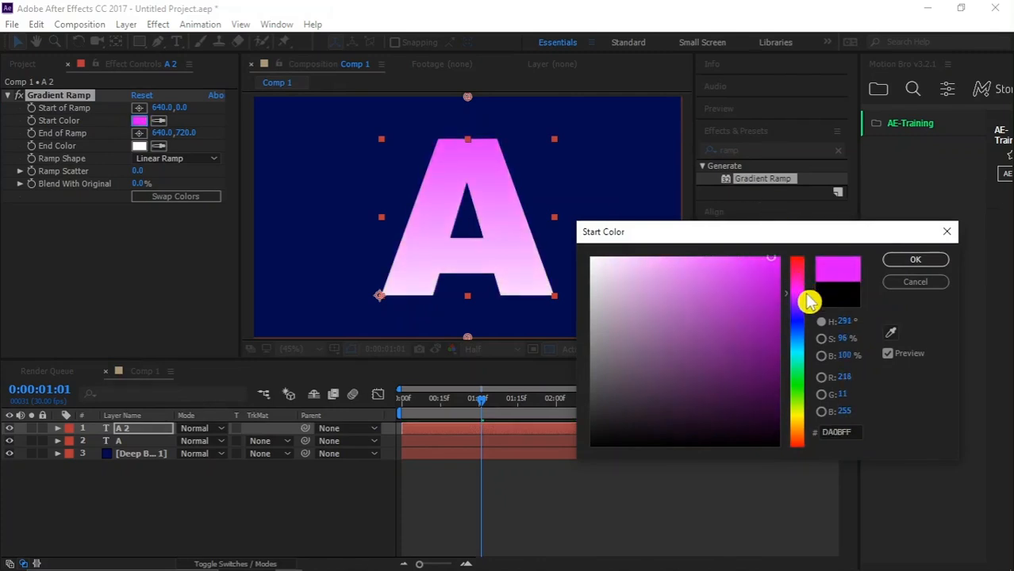
left_click_drag(801, 300, 811, 298)
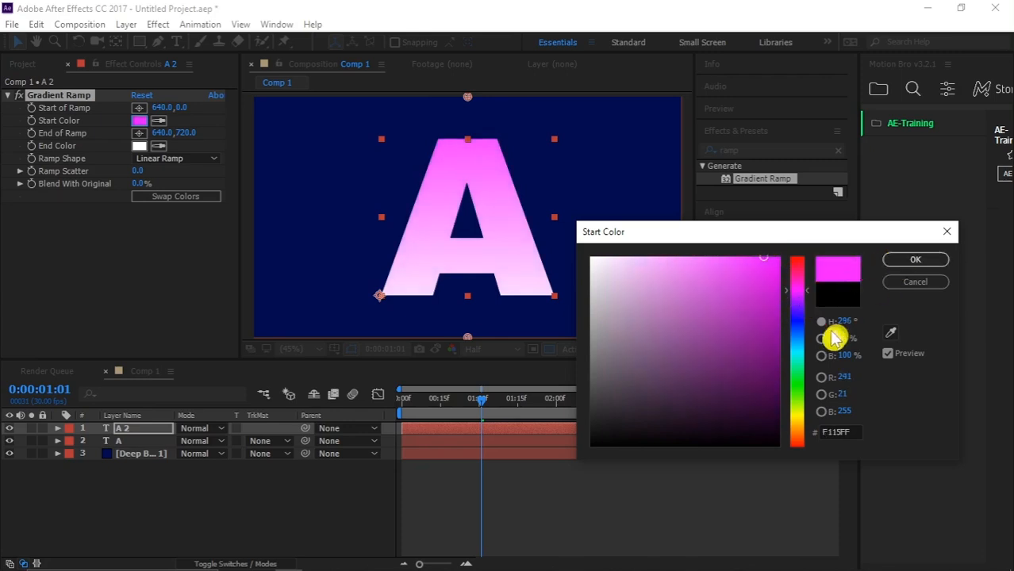
left_click(895, 271)
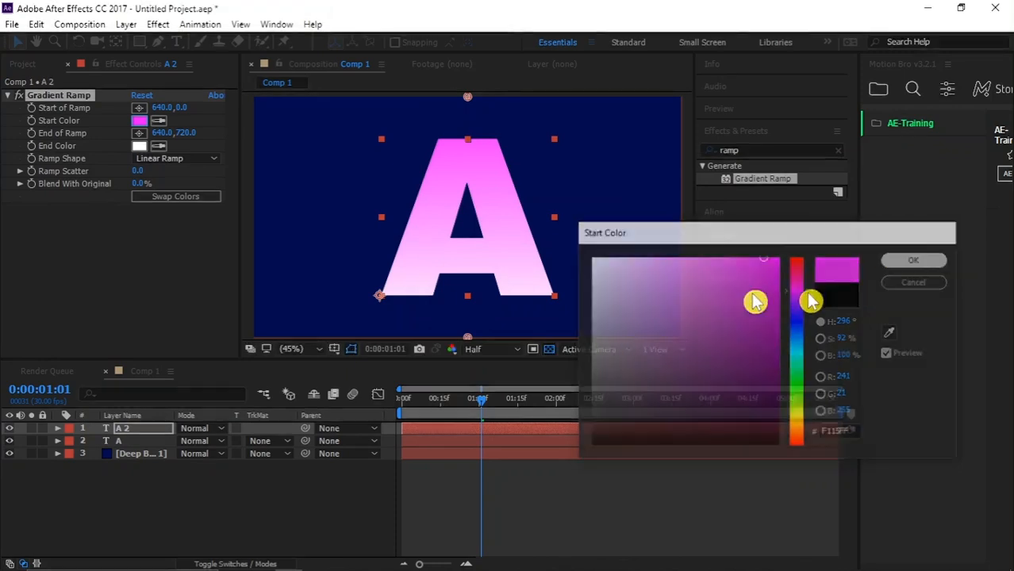
Step: Set the Gradient Ramp's end color to a yellow, FFEC1B
left_click(139, 146)
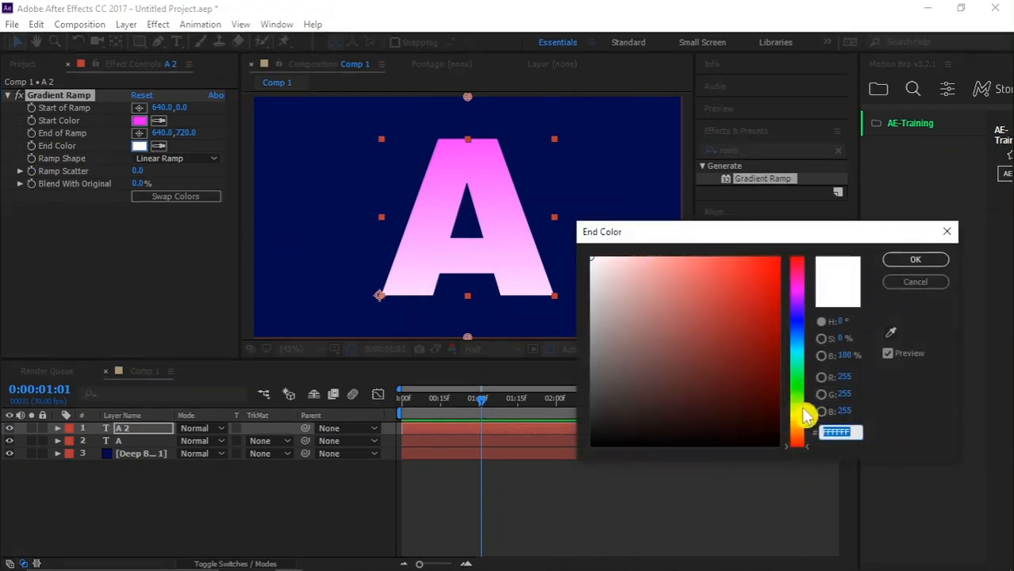
mouse_move(799, 426)
left_mouse_down()
mouse_move(752, 196)
mouse_move(763, 261)
mouse_move(760, 241)
left_mouse_up()
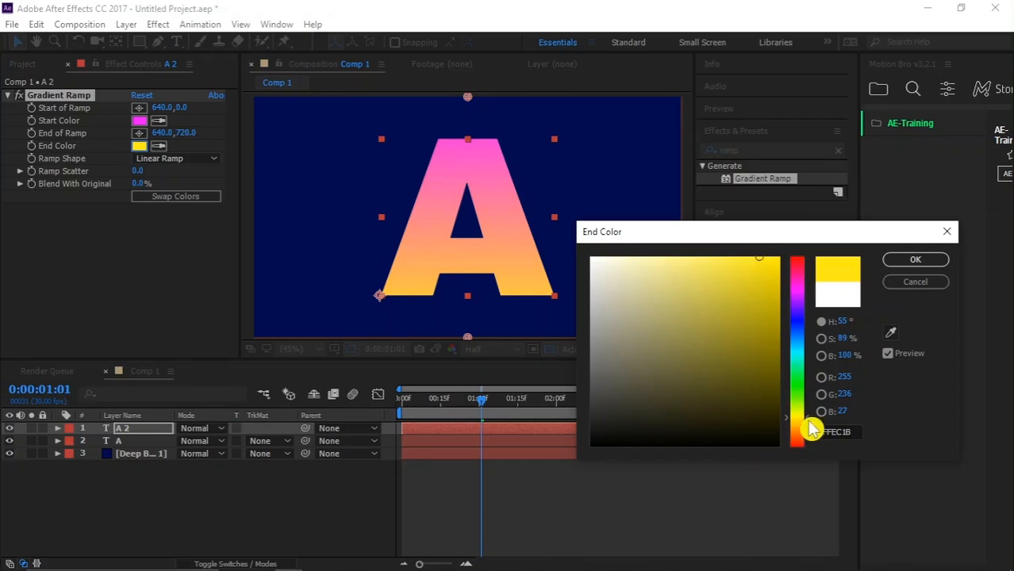
left_click(912, 262)
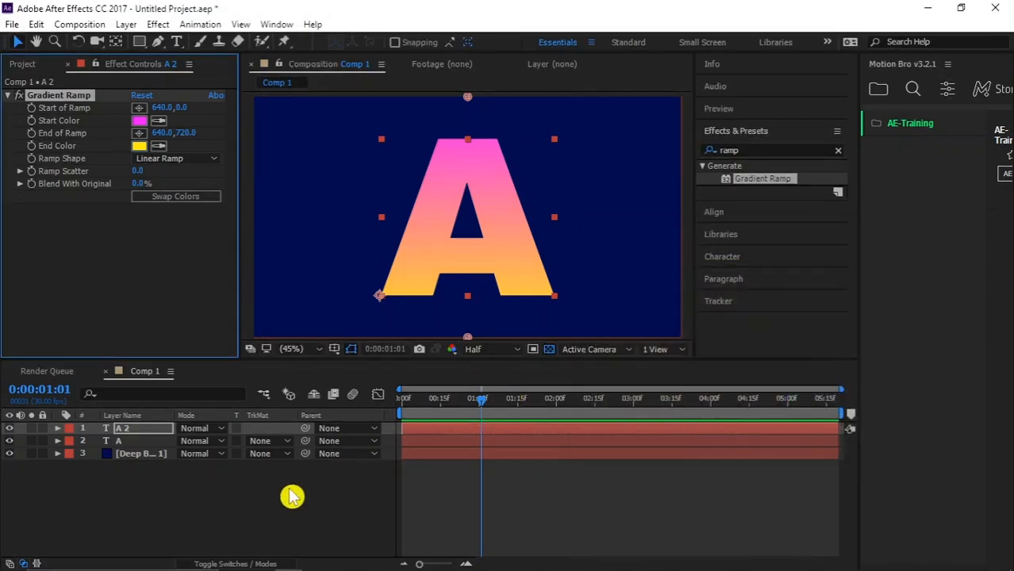
Step: Add a Stroke layer style to the A 2 text layer
left_click(127, 436)
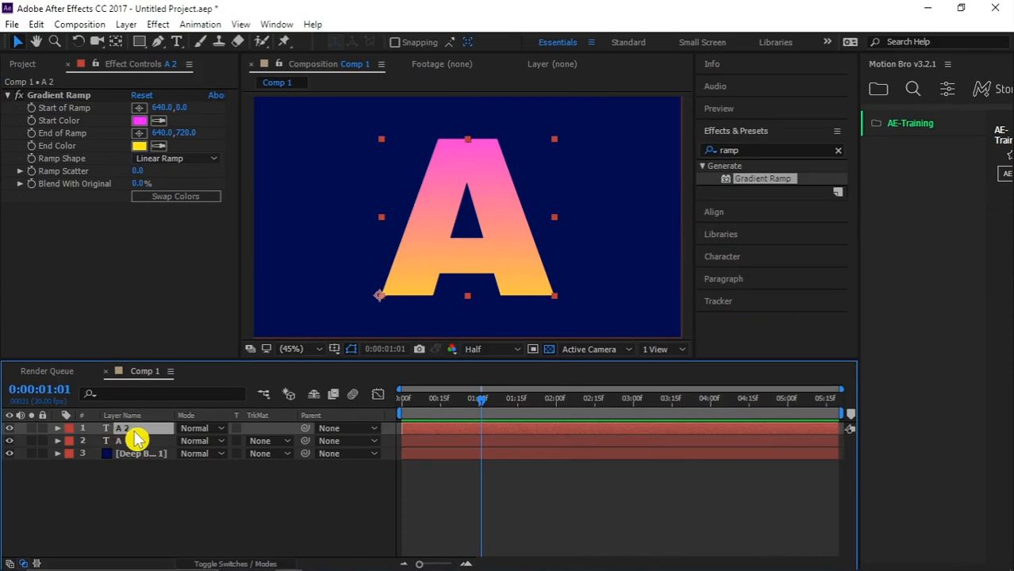
right_click(136, 441)
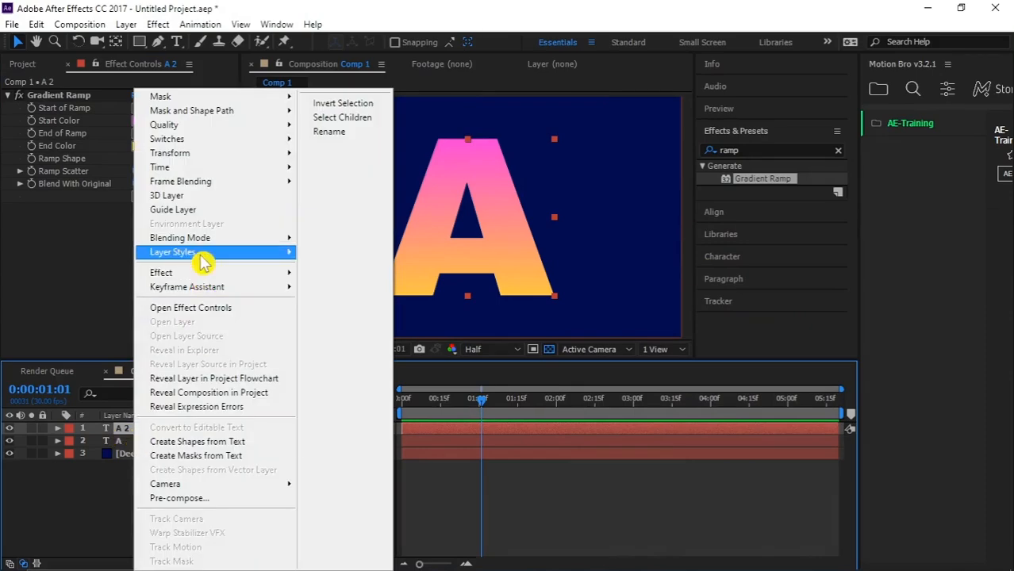
mouse_move(200, 252)
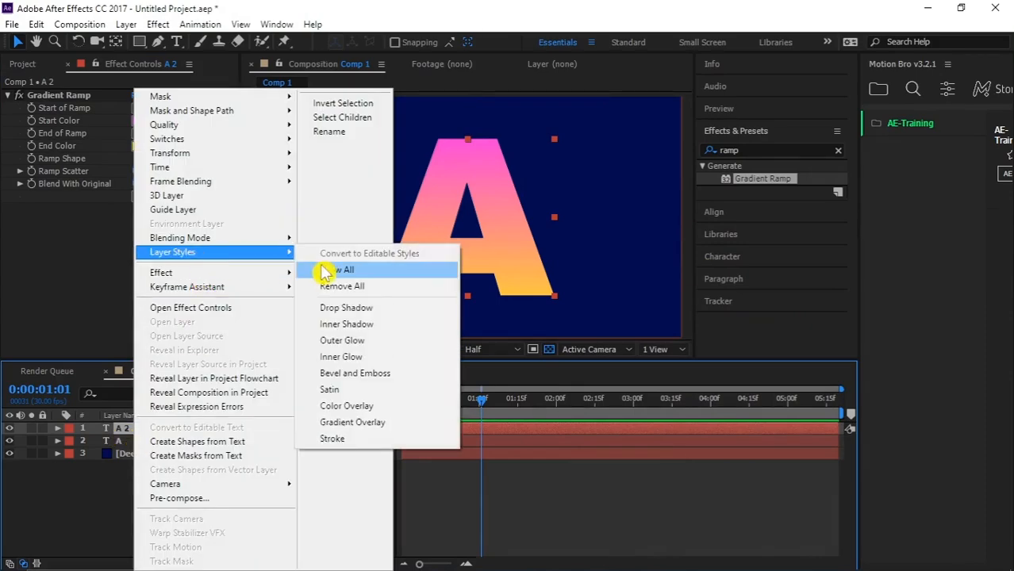
left_click(337, 440)
Step: Set the layer style stroke's color to white (FFFFFF) and its size to 2
left_click(83, 504)
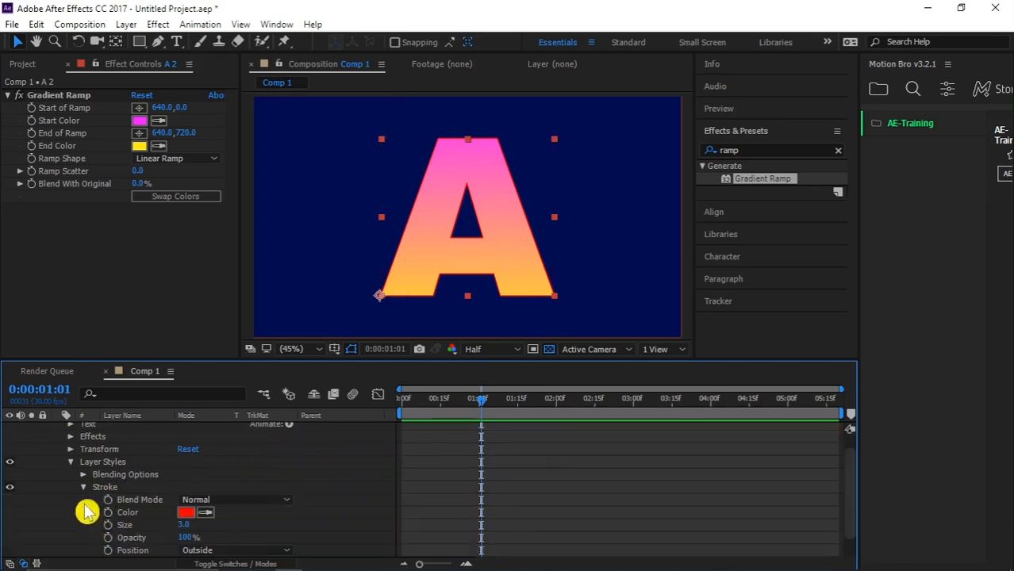
left_click(187, 513)
left_click_drag(656, 340, 518, 113)
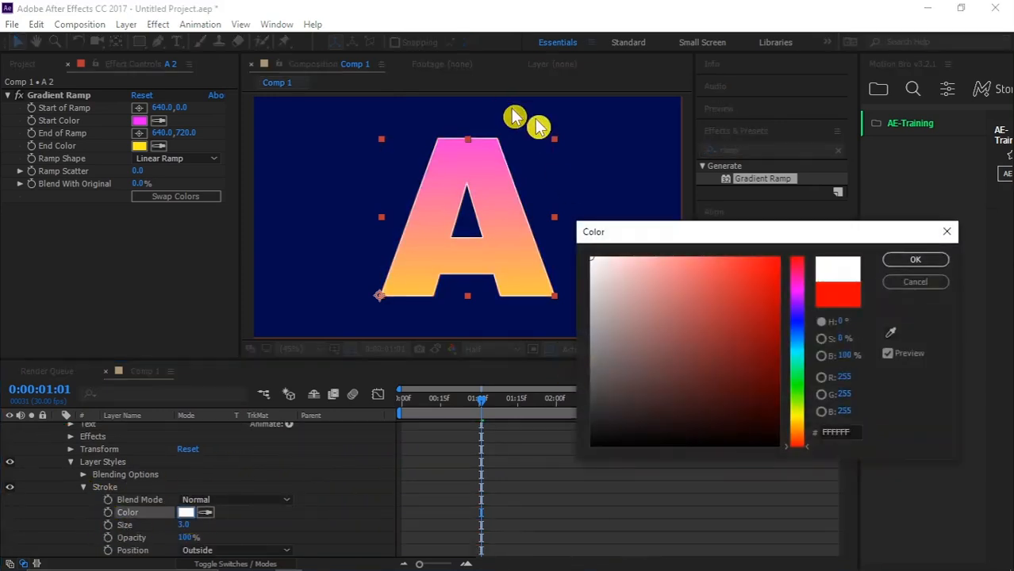
left_click(902, 259)
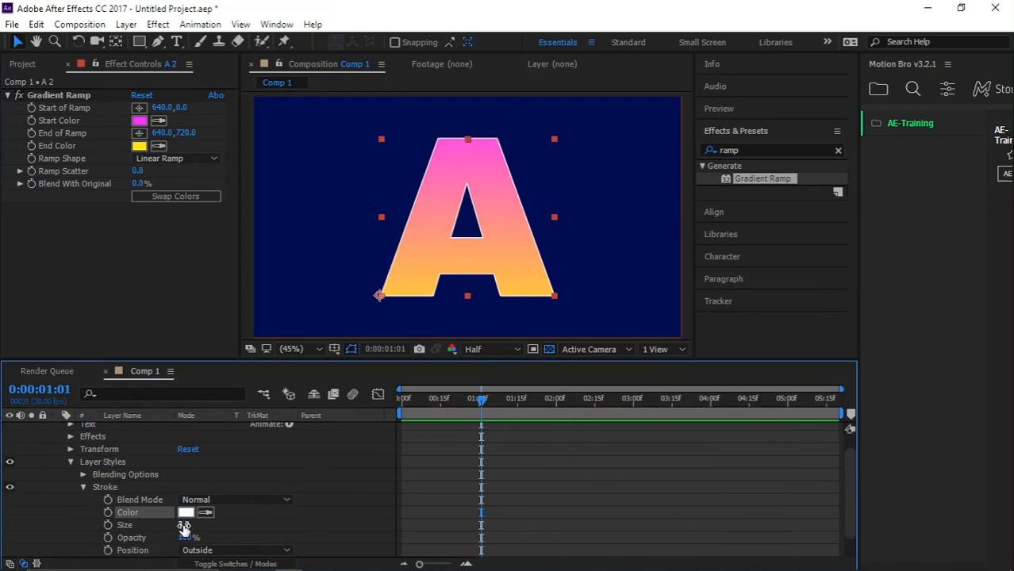
type("2")
key("Return")
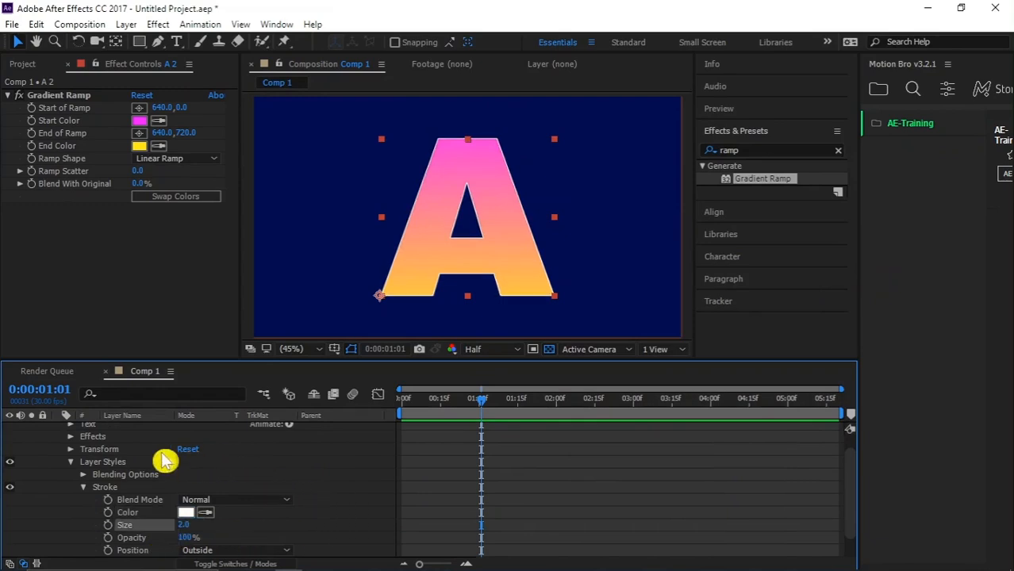
left_click(71, 464)
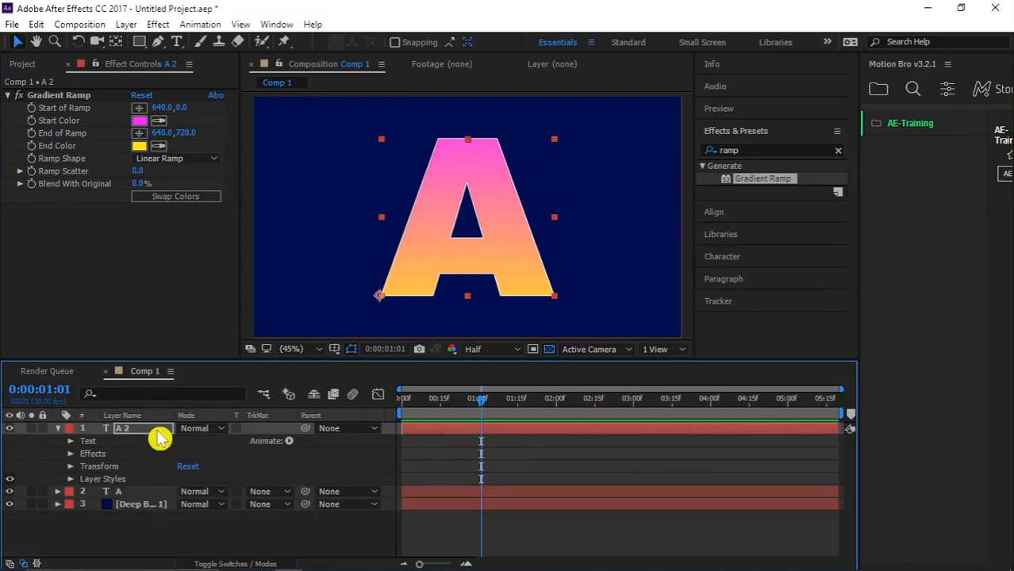
Step: Apply the CC Page Turn effect to the A 2 layer and set its controls to Classic UI
left_click(759, 150)
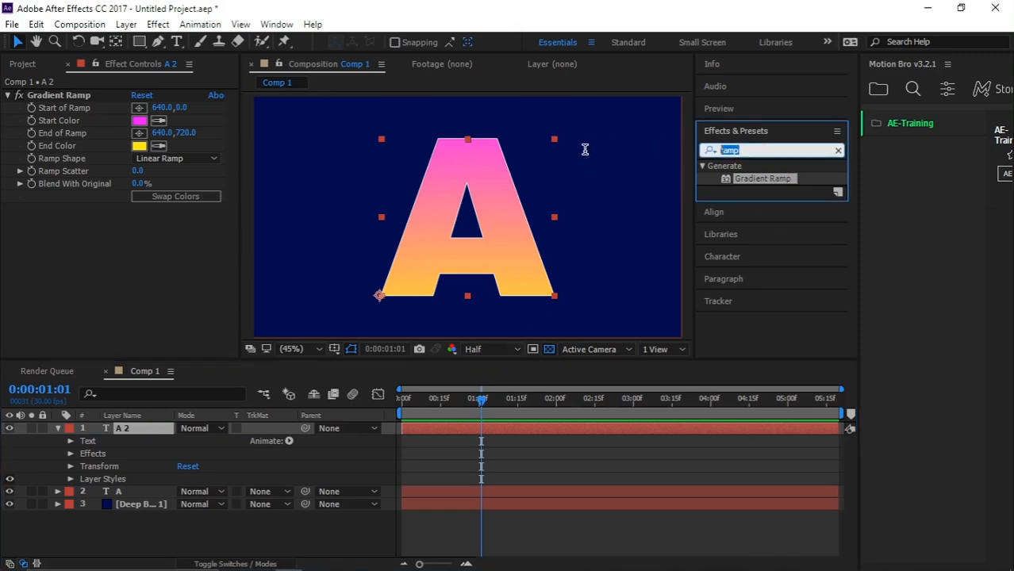
type("cc page t")
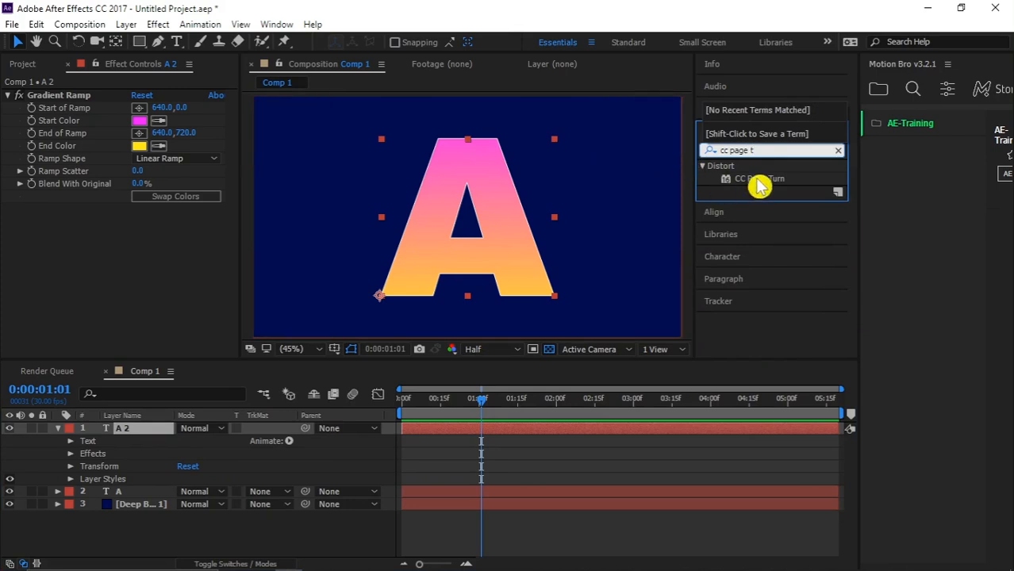
left_click_drag(759, 179, 131, 433)
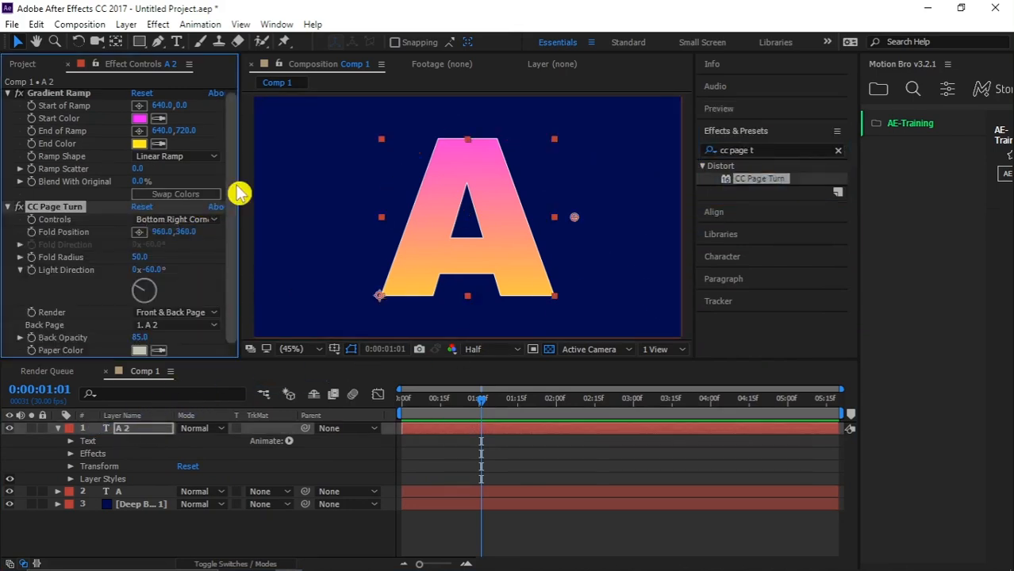
left_click(171, 220)
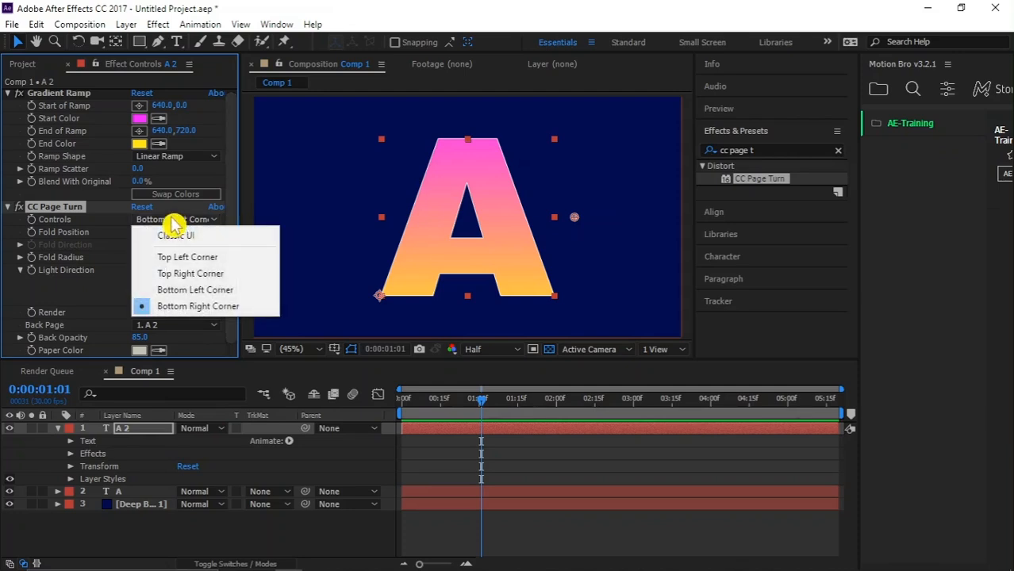
left_click(195, 234)
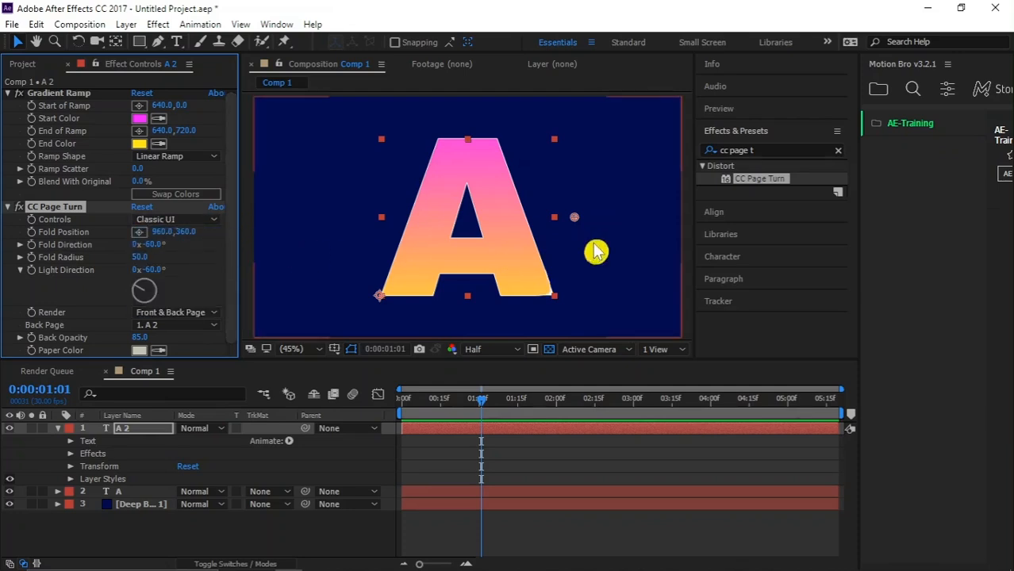
Step: Set the page turn's fold direction to 146° and move the fold position just above the letter, to about 513, 84
left_click_drag(579, 224, 507, 250)
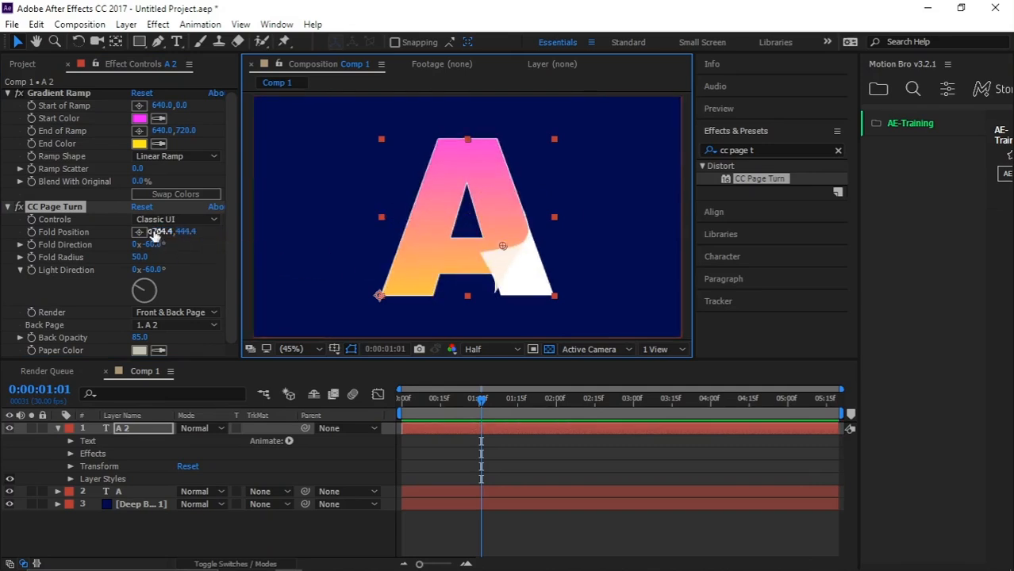
left_click_drag(162, 231, 315, 303)
left_click_drag(450, 246, 454, 175)
left_click_drag(158, 244, 210, 255)
left_click_drag(457, 184, 430, 138)
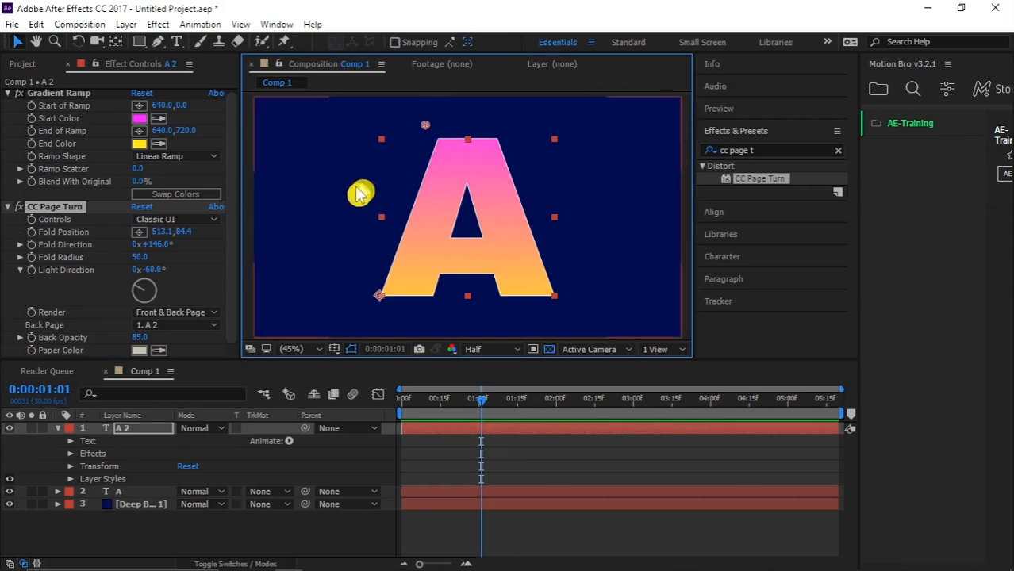
Step: Keyframe the fold position at 0:00:01:01, then reveal A 2's keyframes and return the playhead to 0:00:00:00
left_click(31, 232)
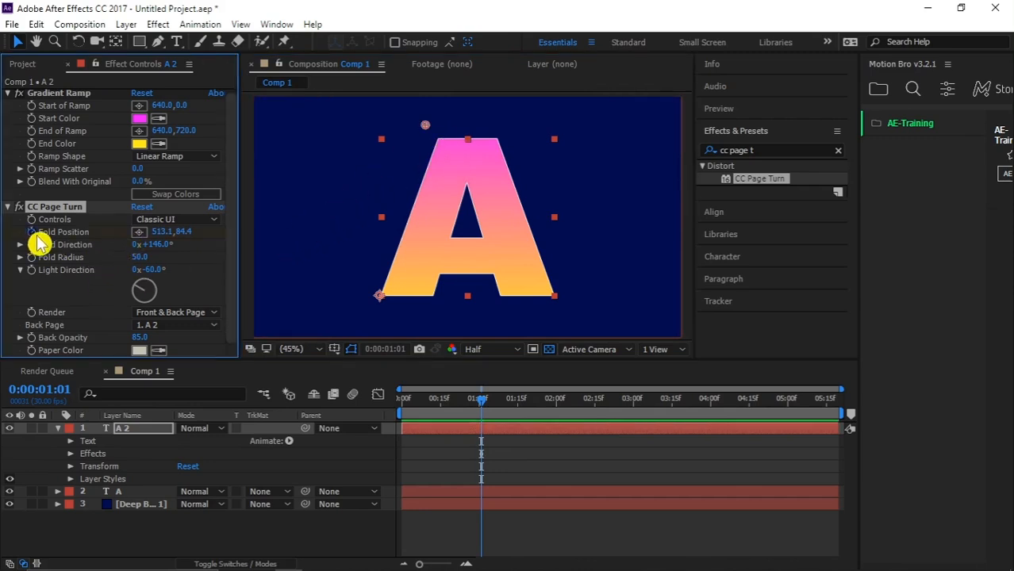
left_click(137, 432)
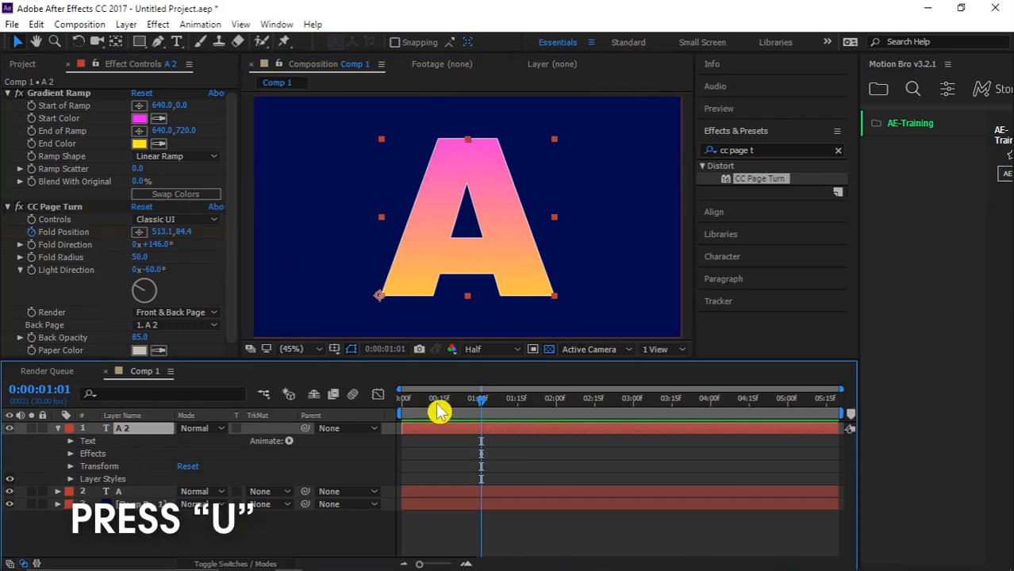
left_click_drag(436, 402, 396, 403)
key("u")
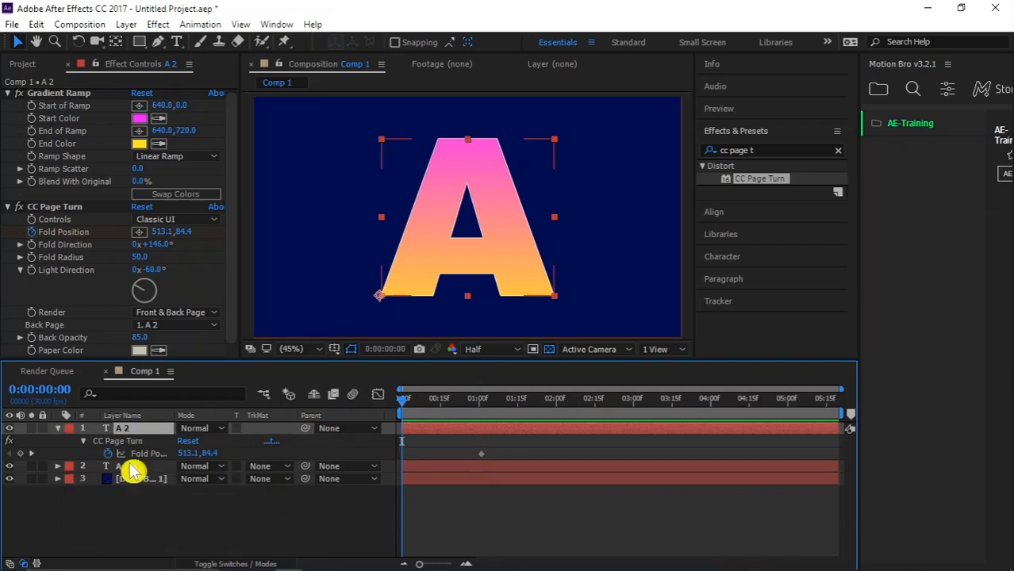
Step: Move the fold position keyframe to 0:00:00:00, then keyframe the fold across the letter at about 680, 400 at 0:00:00:25
left_click(403, 453)
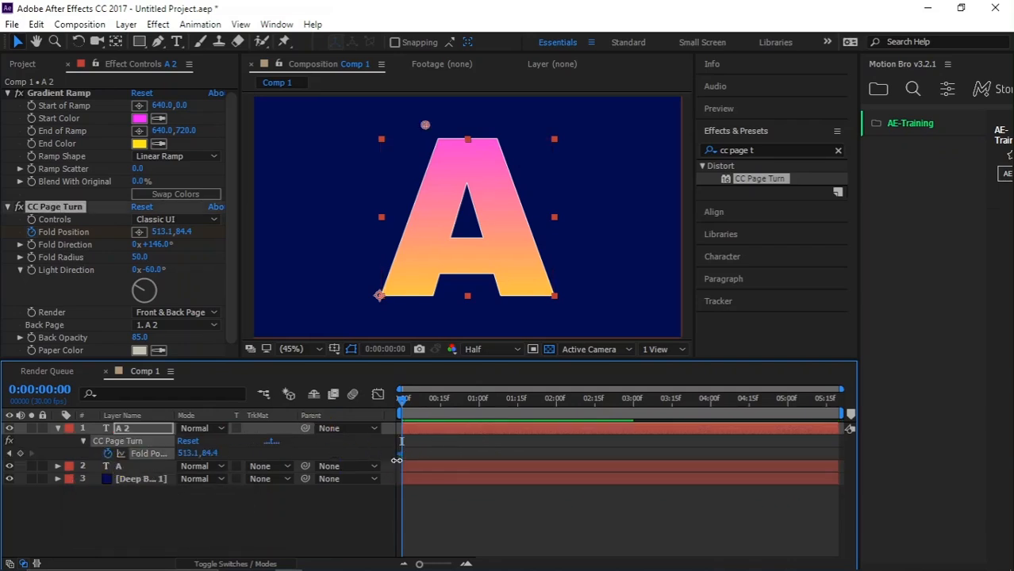
left_click_drag(421, 406, 469, 406)
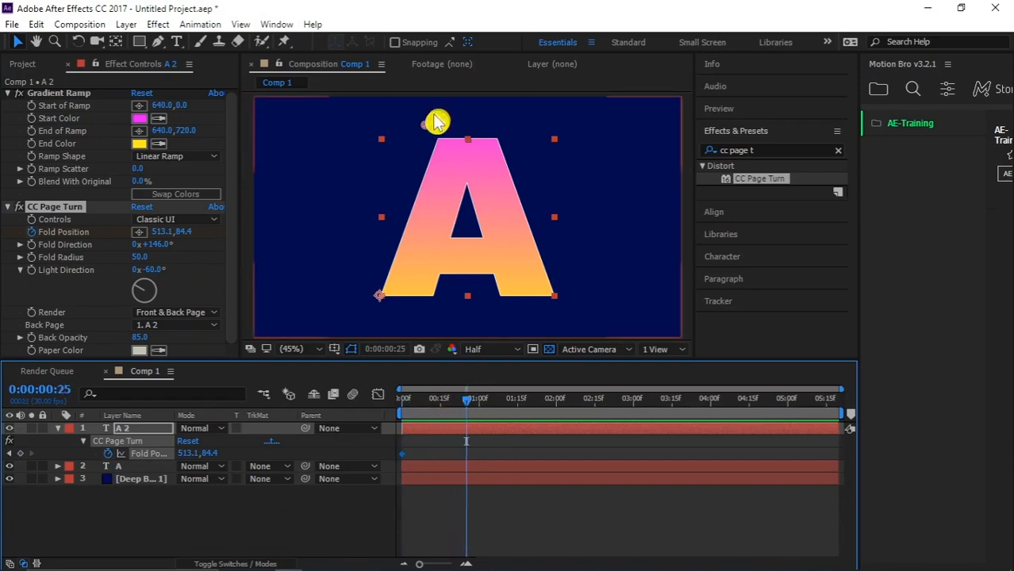
left_click_drag(428, 138, 482, 235)
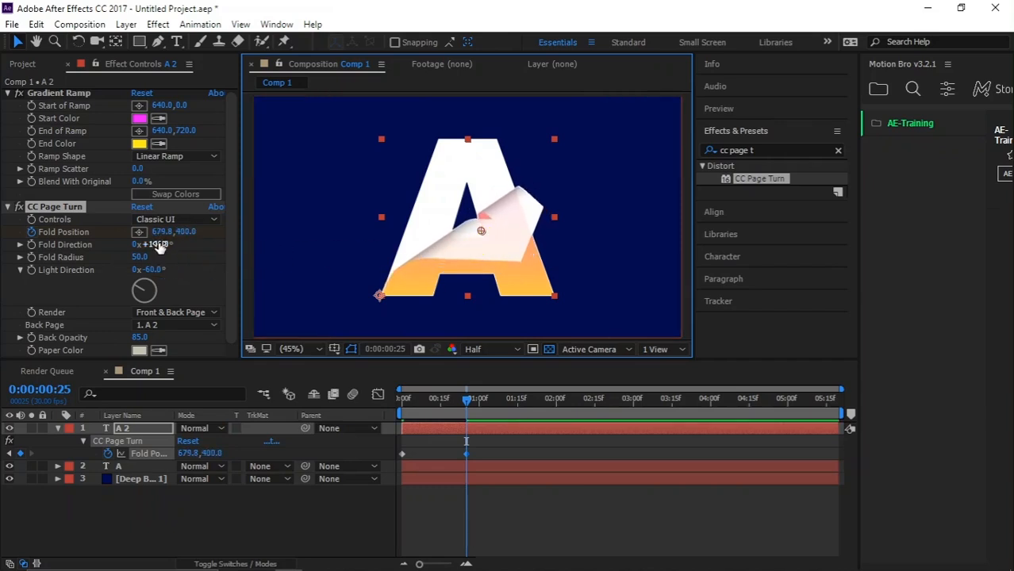
Step: Set the page turn's fold direction to 152° and preview the peel between the two fold position keyframes
left_click_drag(156, 244, 190, 245)
left_click_drag(407, 402, 468, 419)
key("Home")
key("Home")
key("space")
left_click(448, 408)
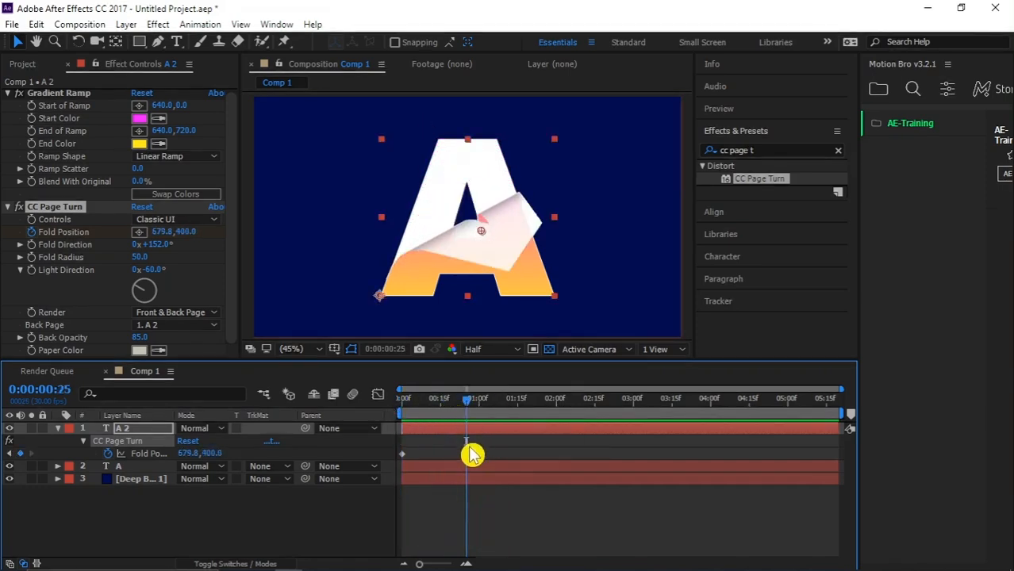
Step: Add the expression wiggle(3,20) to A 2's fold position and play the animation from the start
left_click(108, 454, "alt")
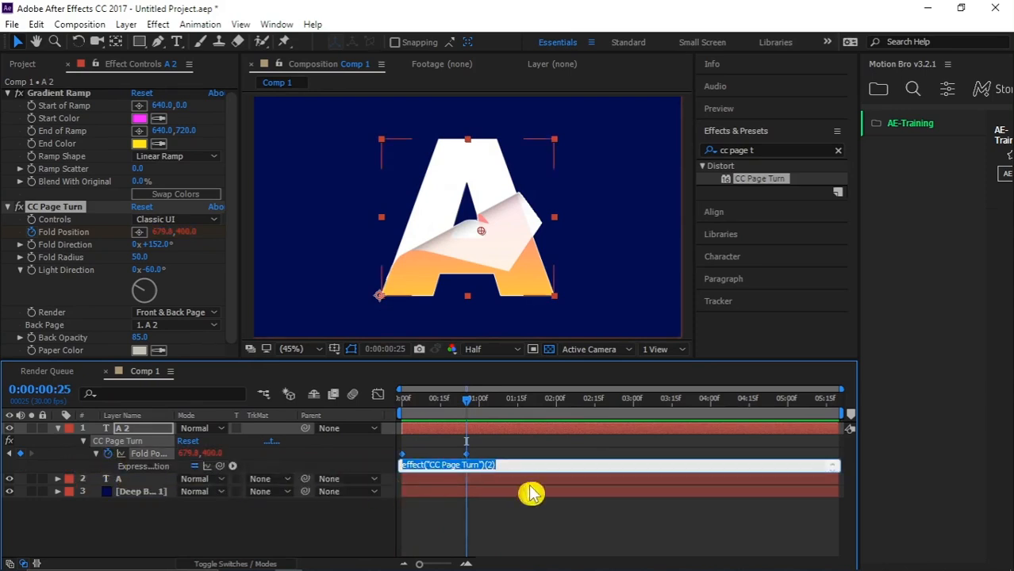
type("wiggle(3,20")
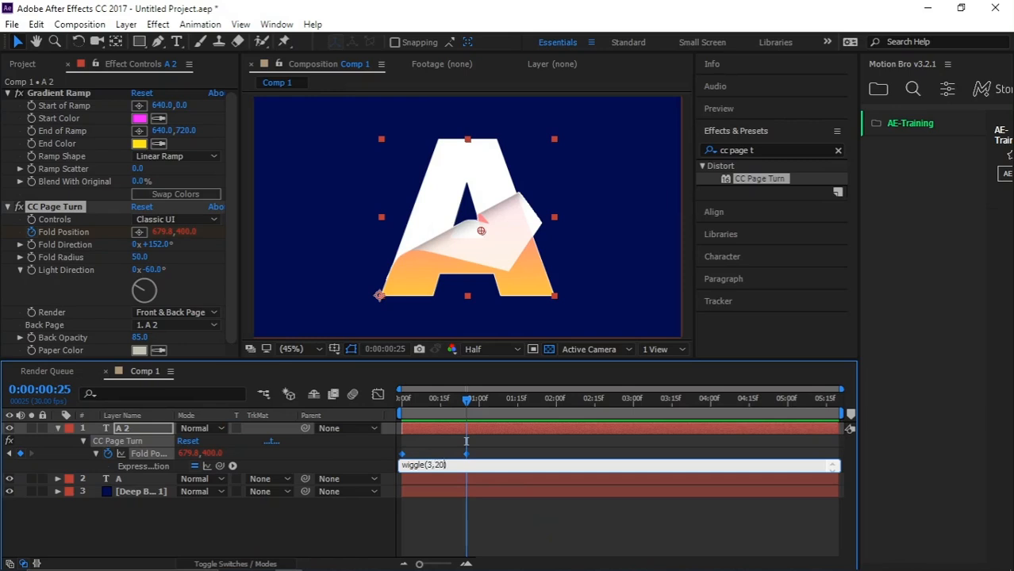
left_click_drag(467, 408, 387, 410)
key("space")
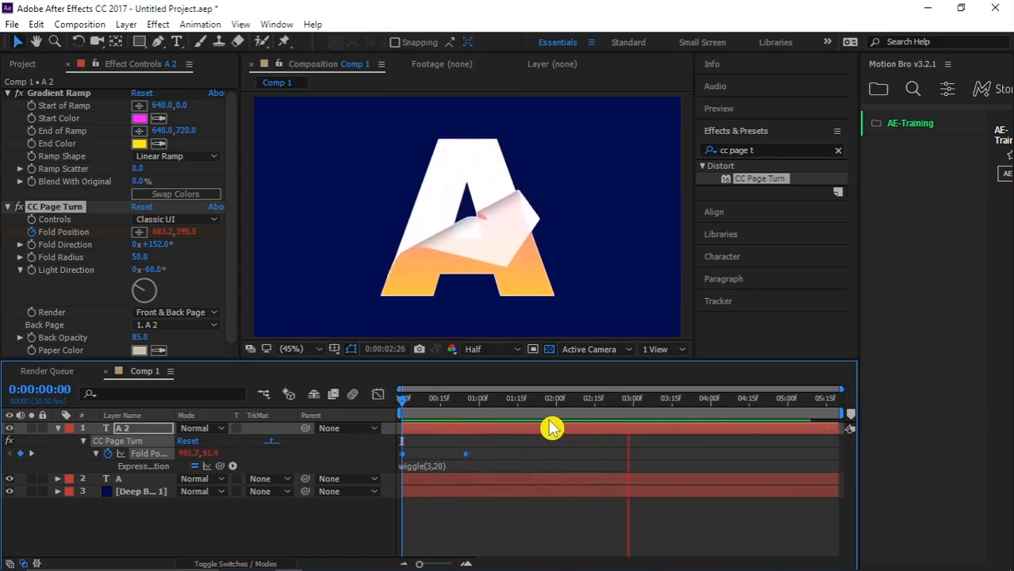
Step: Replay and scrub through the page turn to examine the fold's wiggle, stopping at 0:00:00:20
left_click_drag(510, 405, 409, 417)
key("space")
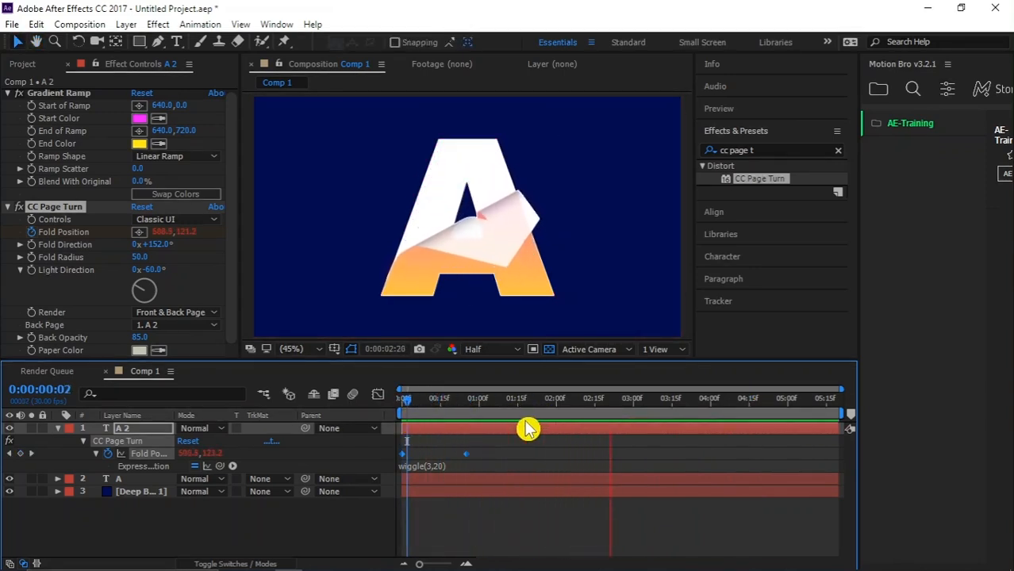
left_click_drag(534, 421, 629, 411)
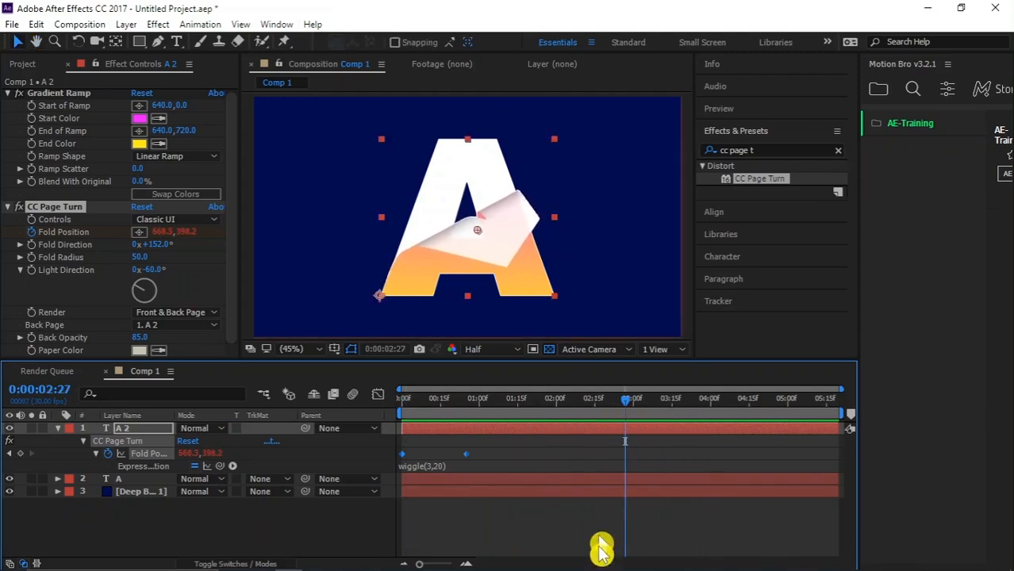
left_click_drag(520, 404, 305, 431)
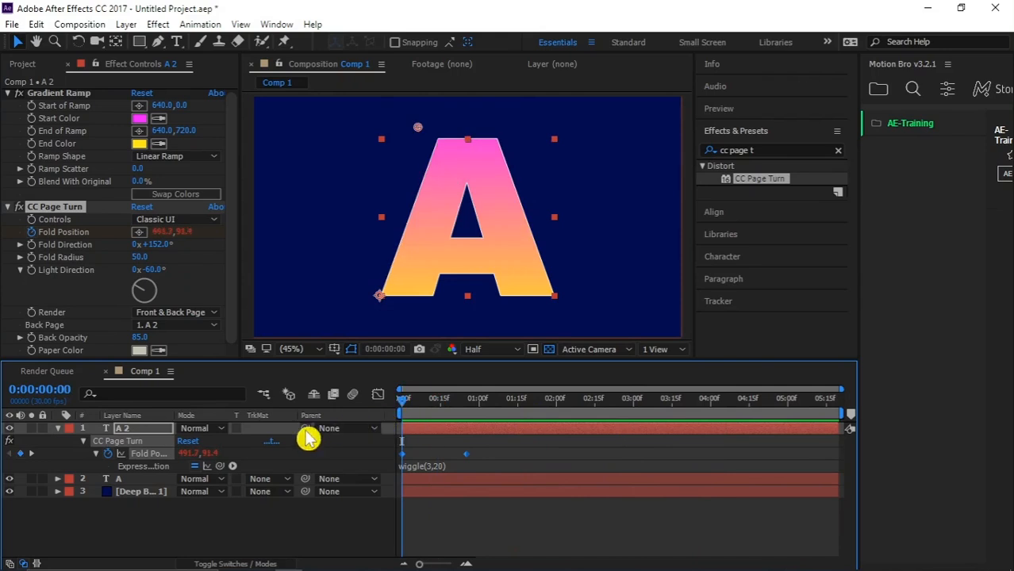
left_click_drag(434, 404, 453, 400)
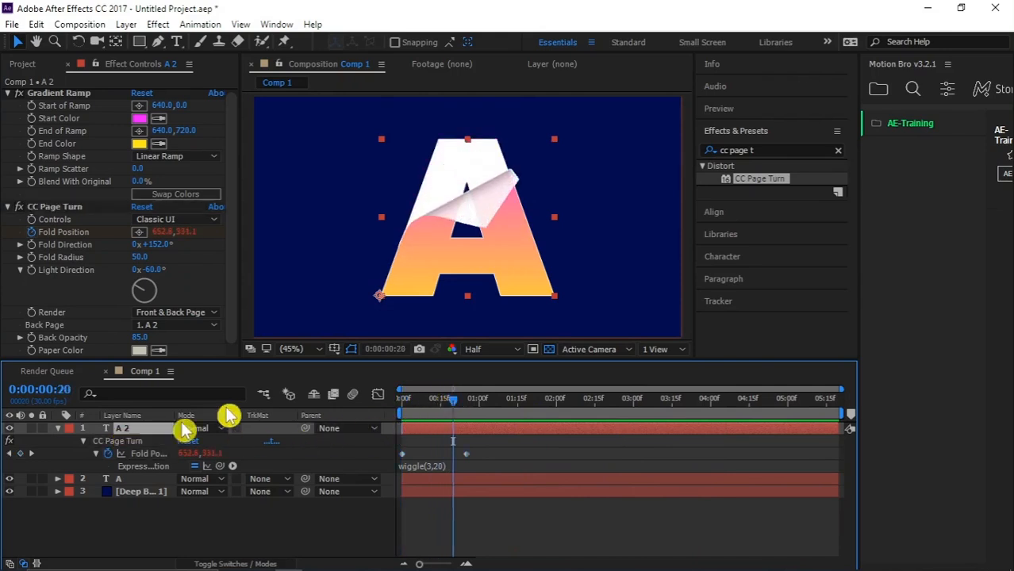
Step: Change the A 2 layer's text fill color to a slightly darkened cyan, about 00E7DF
left_click(746, 133)
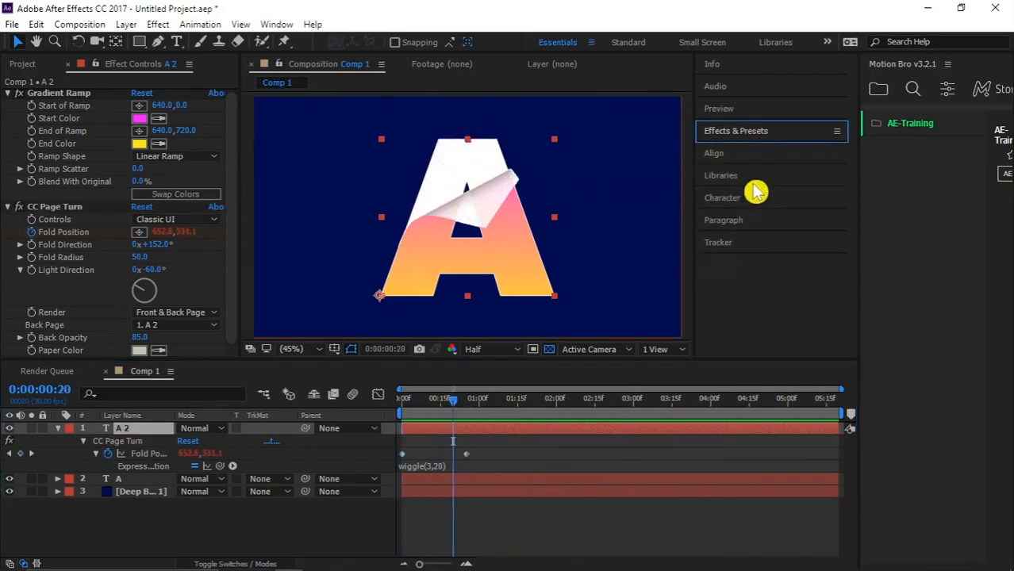
left_click(746, 198)
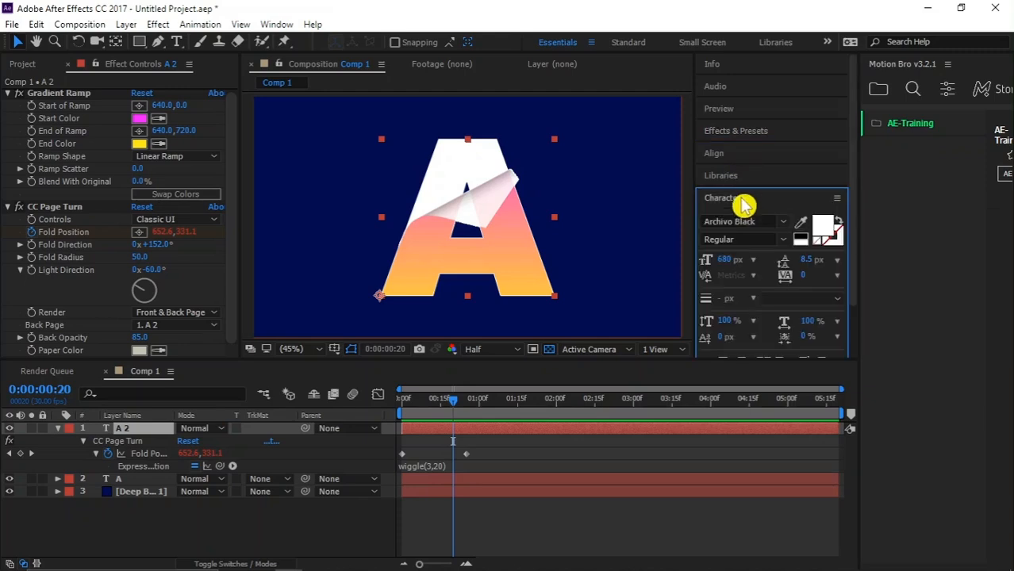
left_click(818, 232)
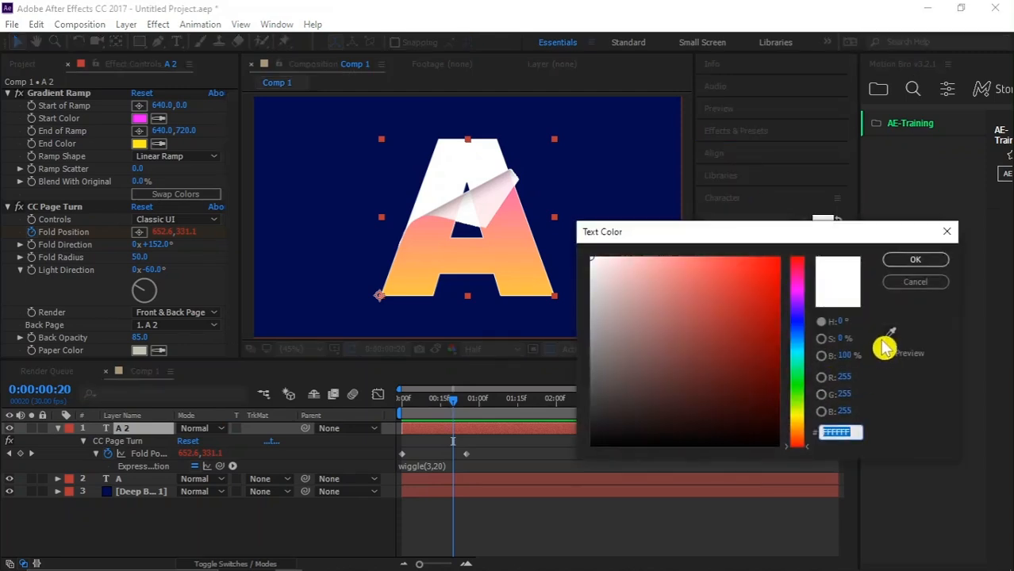
left_click(890, 333)
left_click(793, 355)
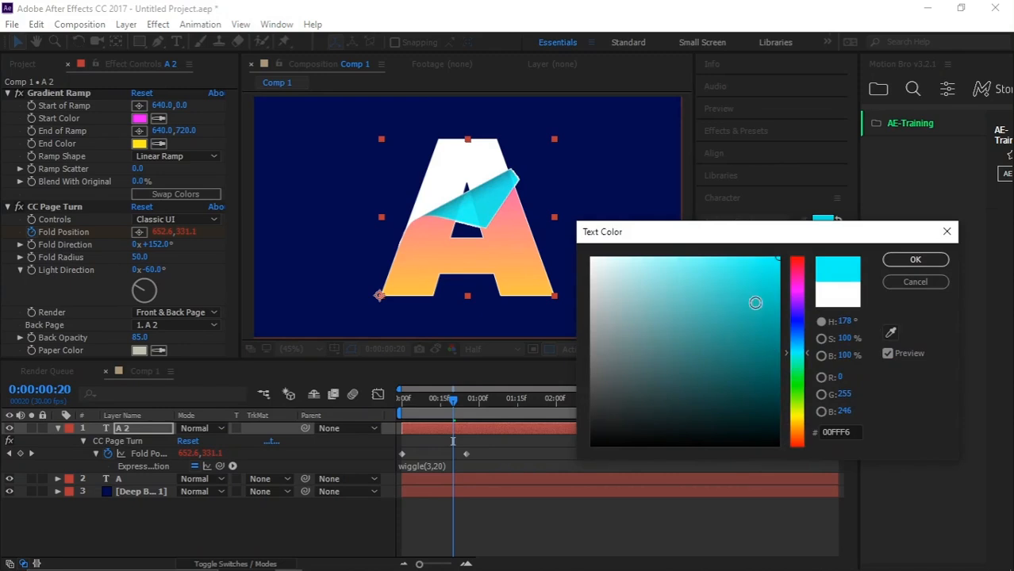
left_click_drag(755, 302, 796, 268)
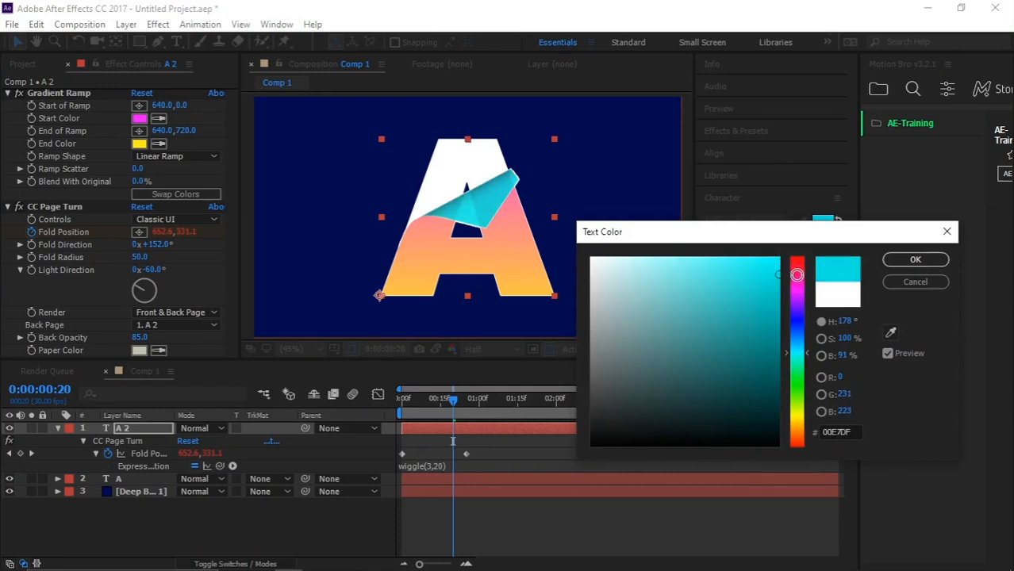
left_click(913, 261)
Step: Play the composition from 0:00:00:00 to check the peel with its recolored back side
left_click(409, 399)
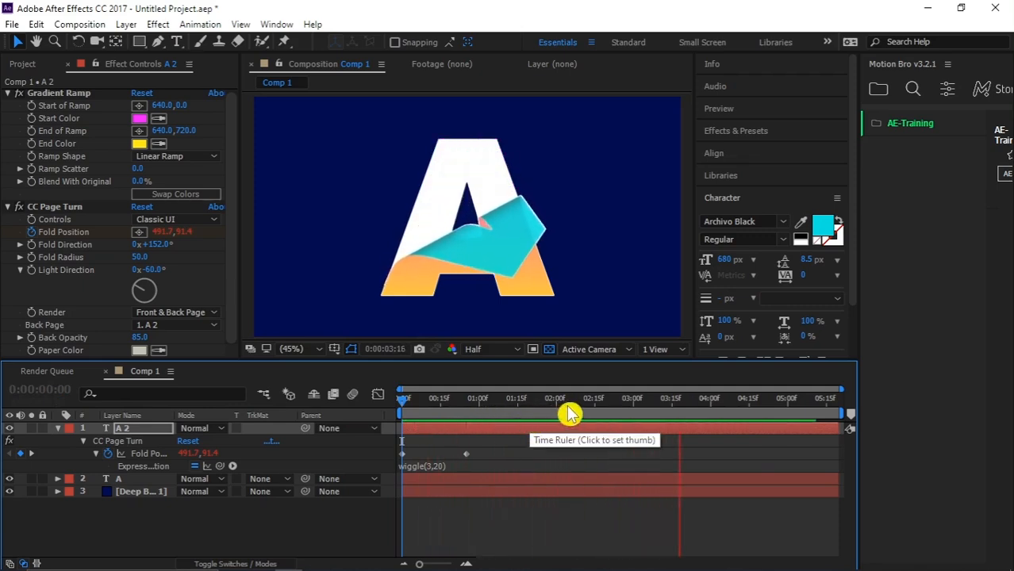
key("space")
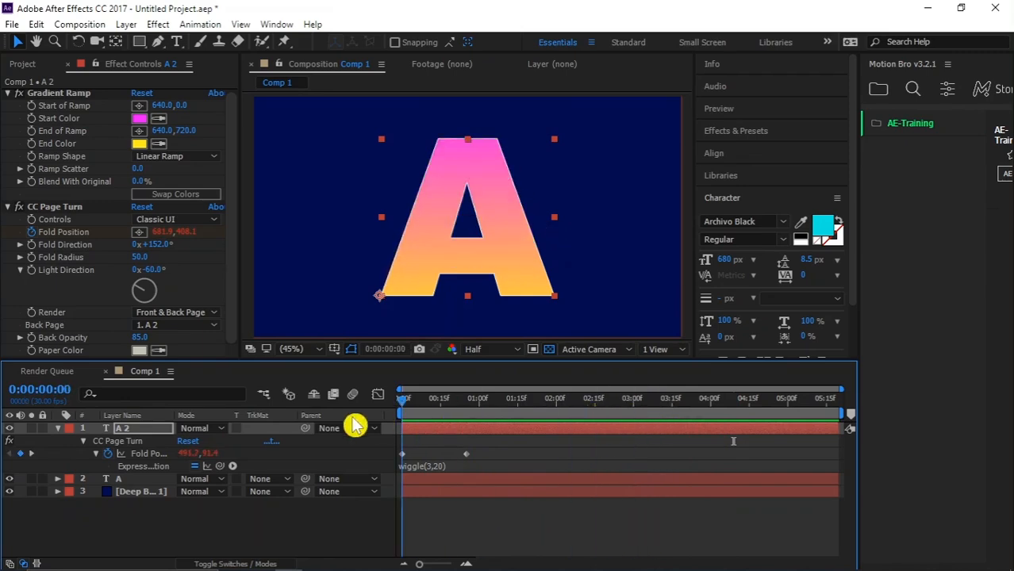
key("space")
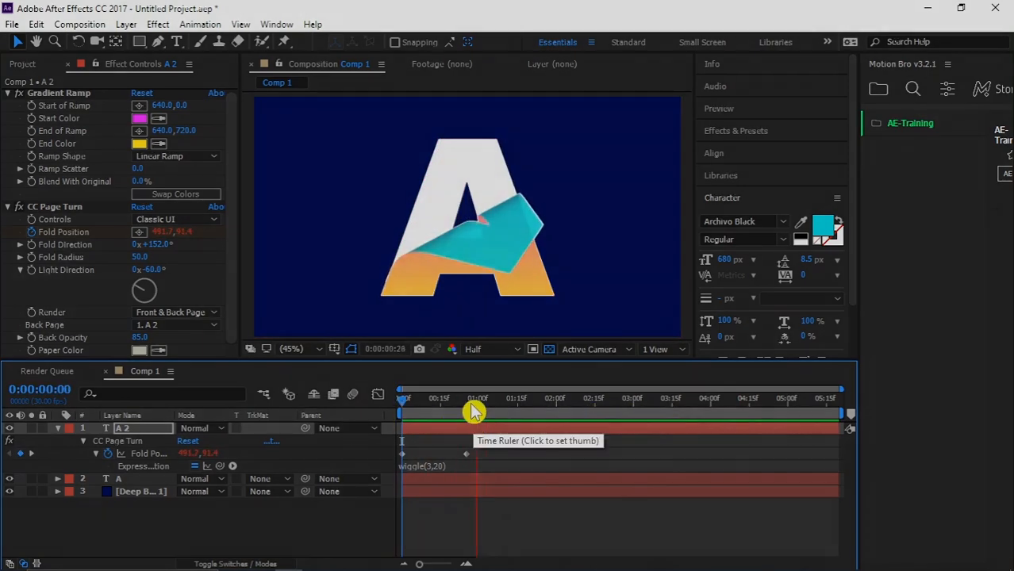